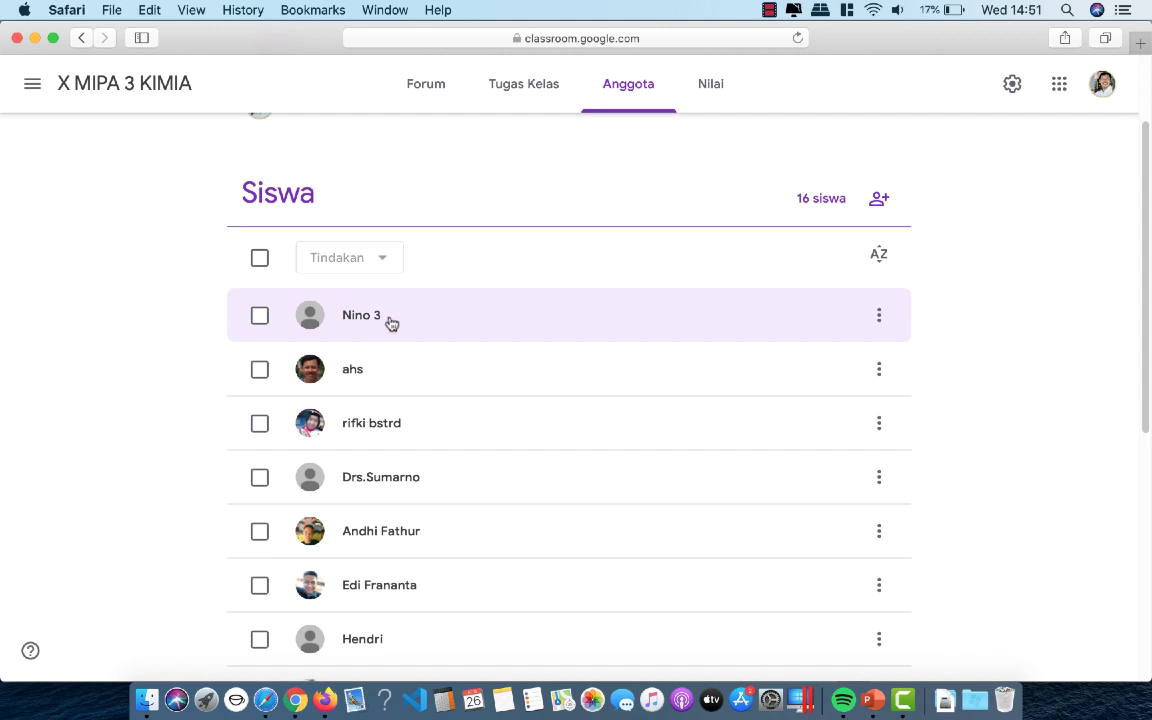
# - Bring the Firefox browser to the front
pyautogui.click(325, 700)
# - Open classroom.google.com in a new Firefox tab
pyautogui.click(331, 71)
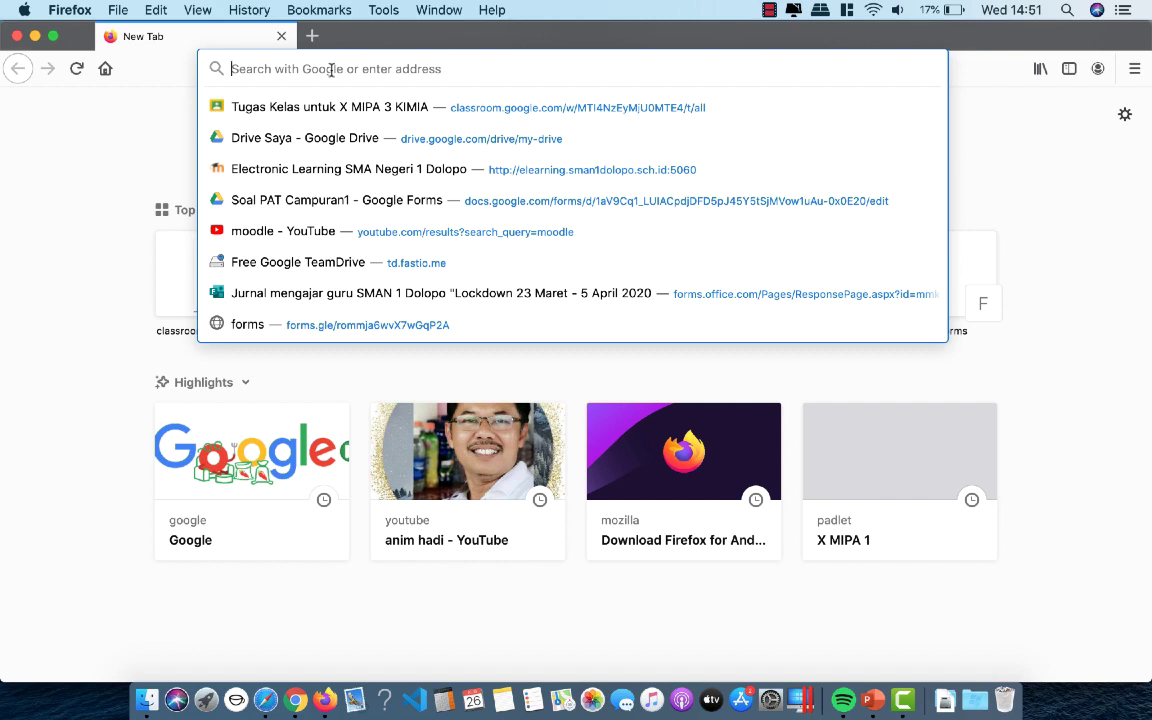
pyautogui.write('classroom.google.com/')
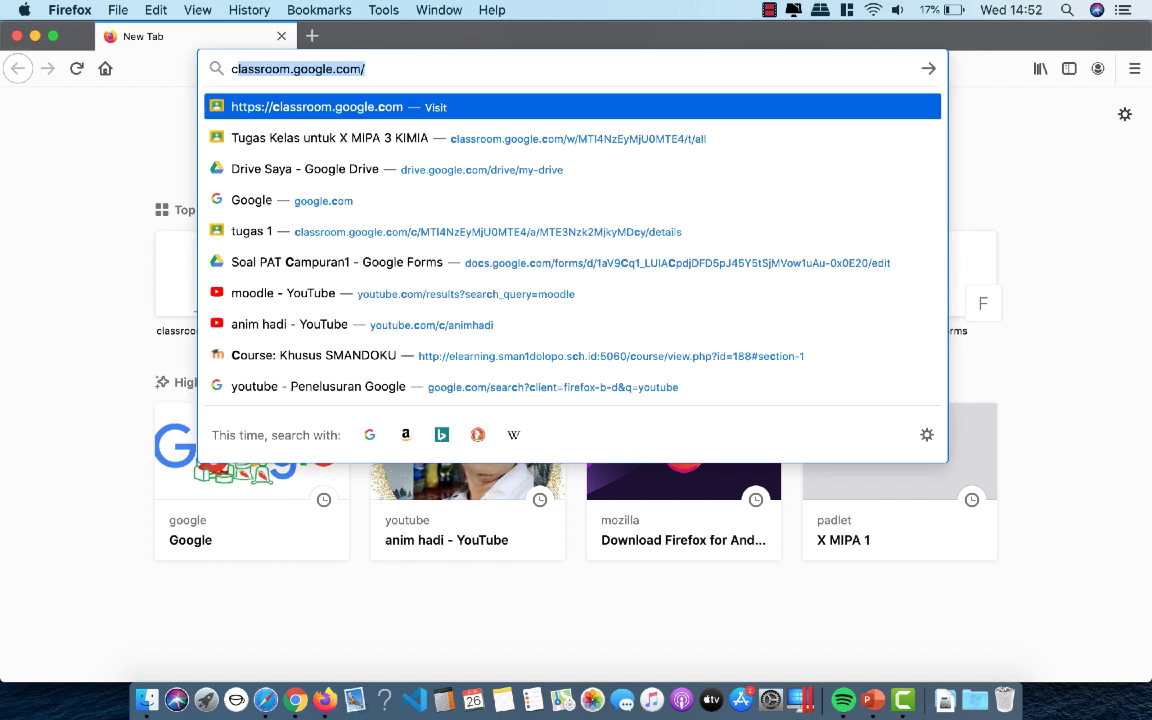
pyautogui.press('Return')
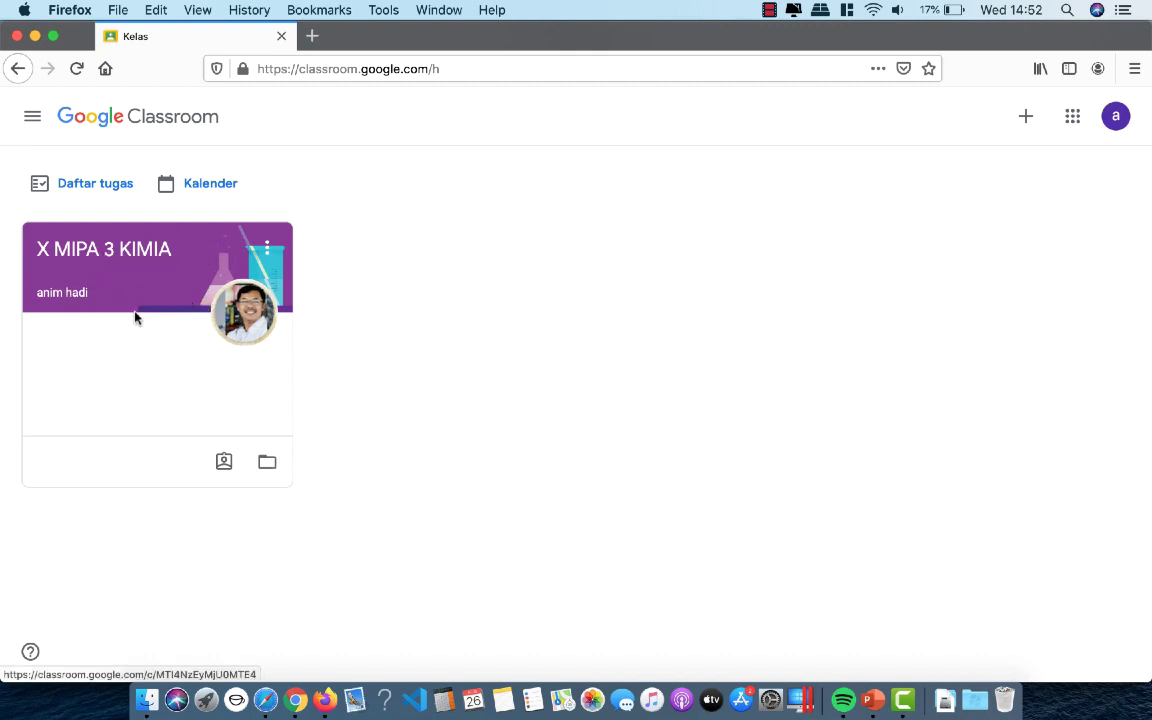
# - Open the X MIPA 3 KIMIA class, then go to Classroom's Setelan page from the navigation menu
pyautogui.click(160, 299)
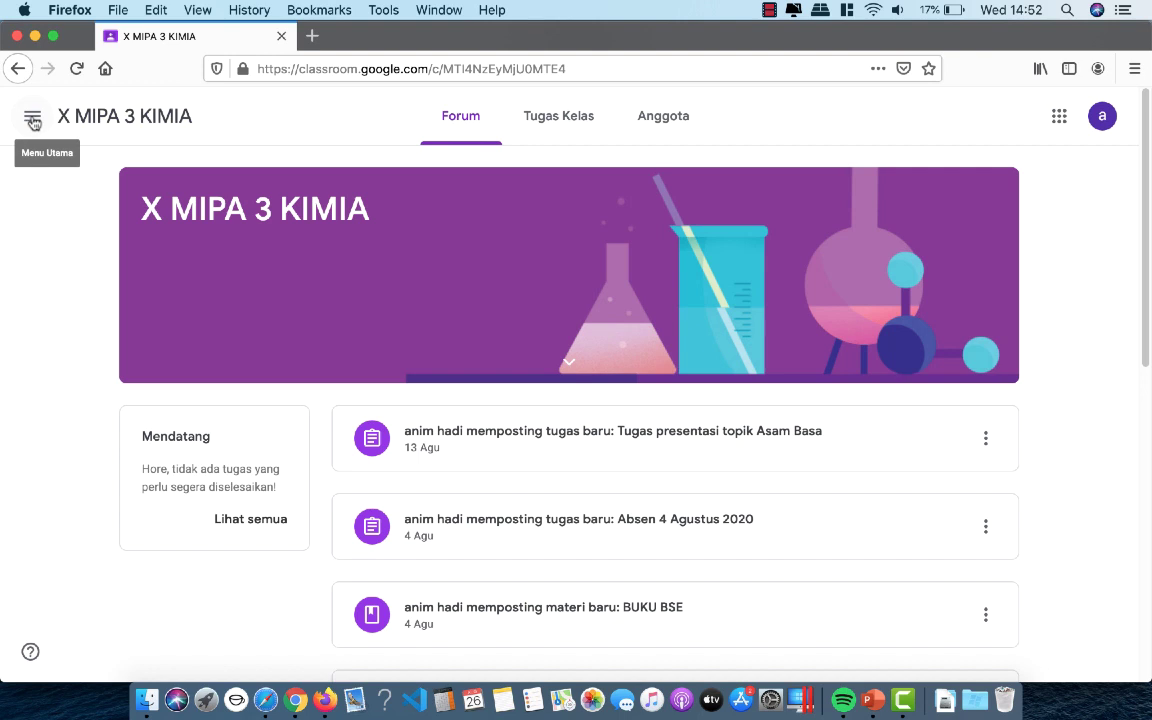
pyautogui.click(33, 120)
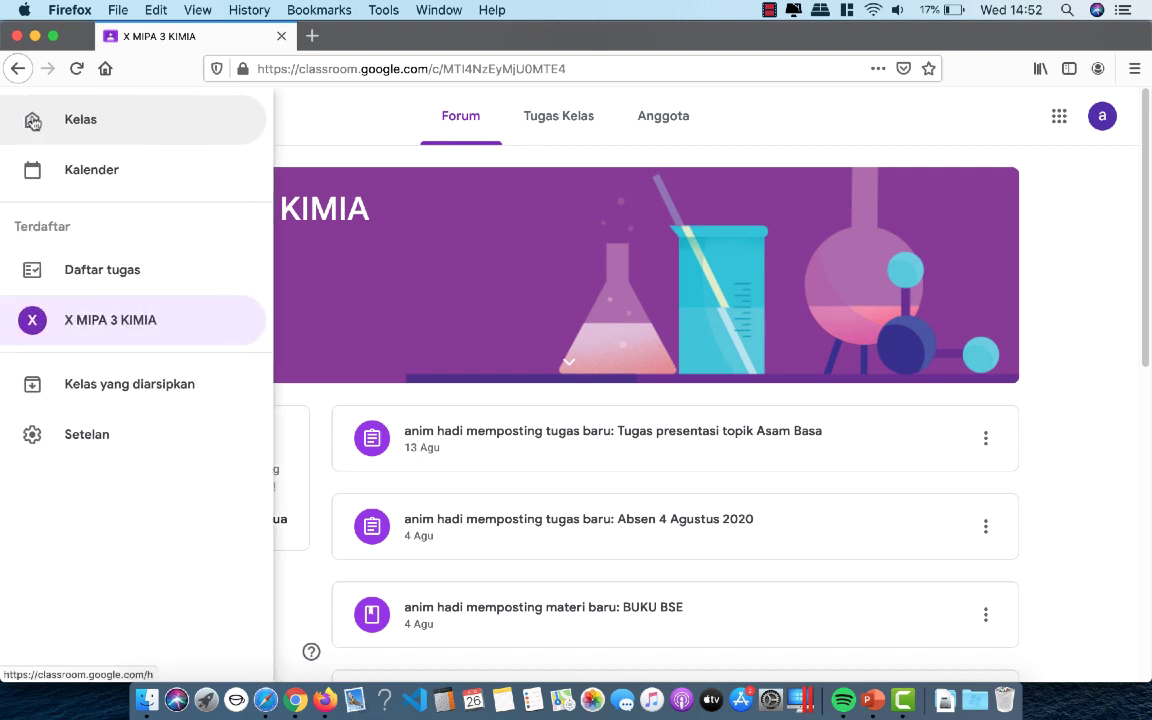
pyautogui.click(70, 440)
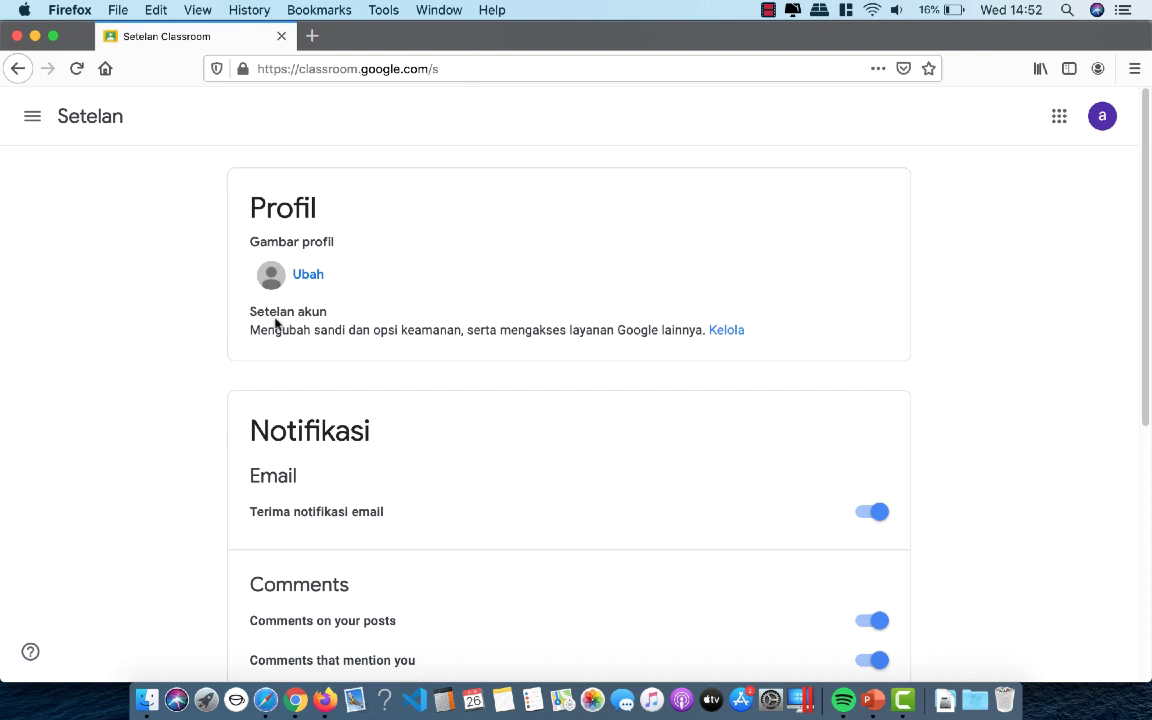
# - Open Google Account management and go to the Nama entry under Info pribadi
pyautogui.click(728, 333)
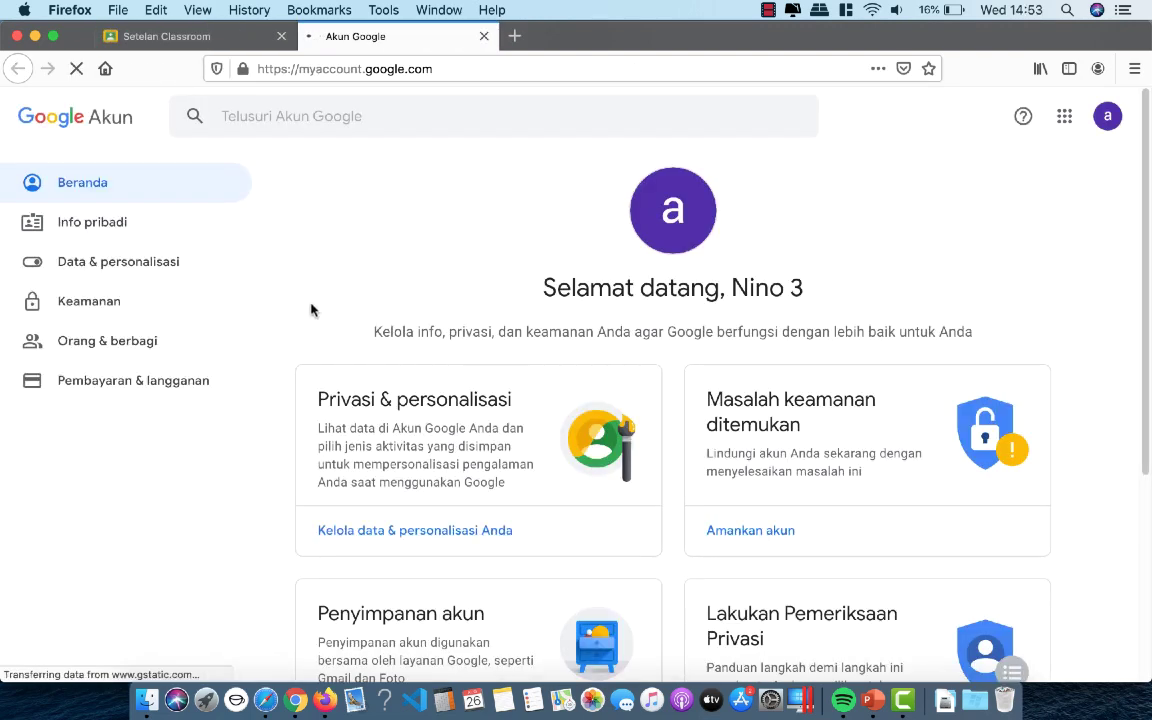
pyautogui.click(82, 230)
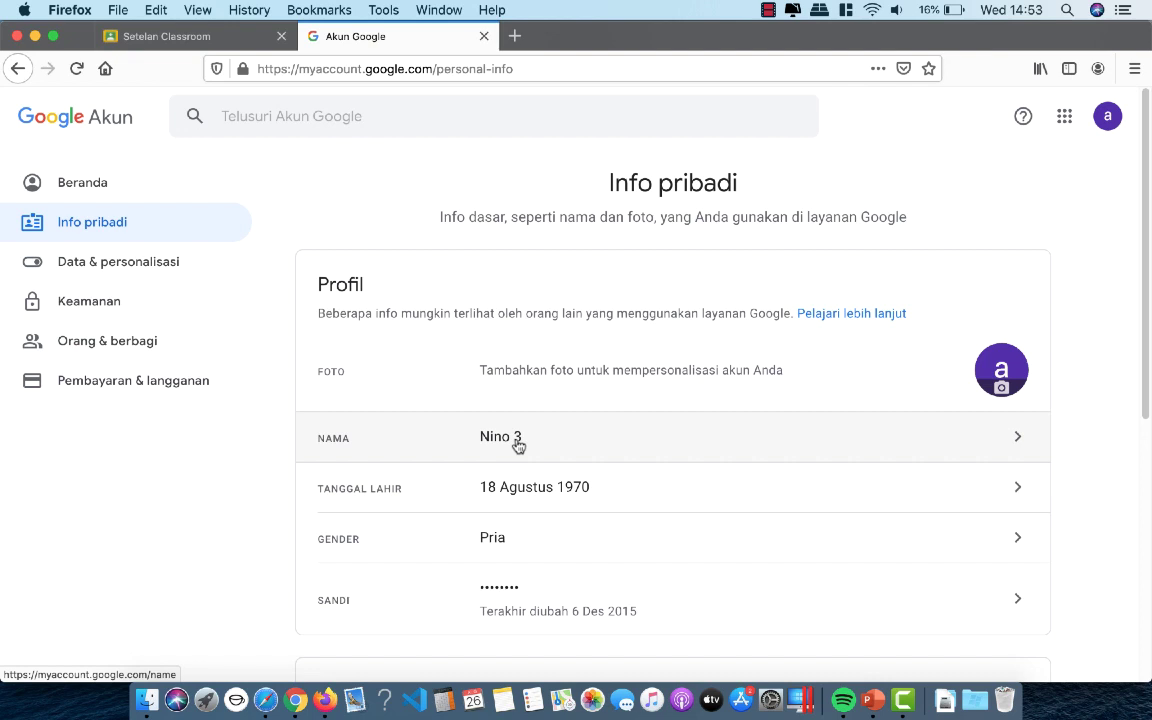
pyautogui.click(517, 442)
# - Overwrite Nama Depan and Nama Belakang with the student's new name and save it
pyautogui.click(290, 368)
pyautogui.moveTo(290, 368); pyautogui.dragTo(173, 351)
pyautogui.write('B')
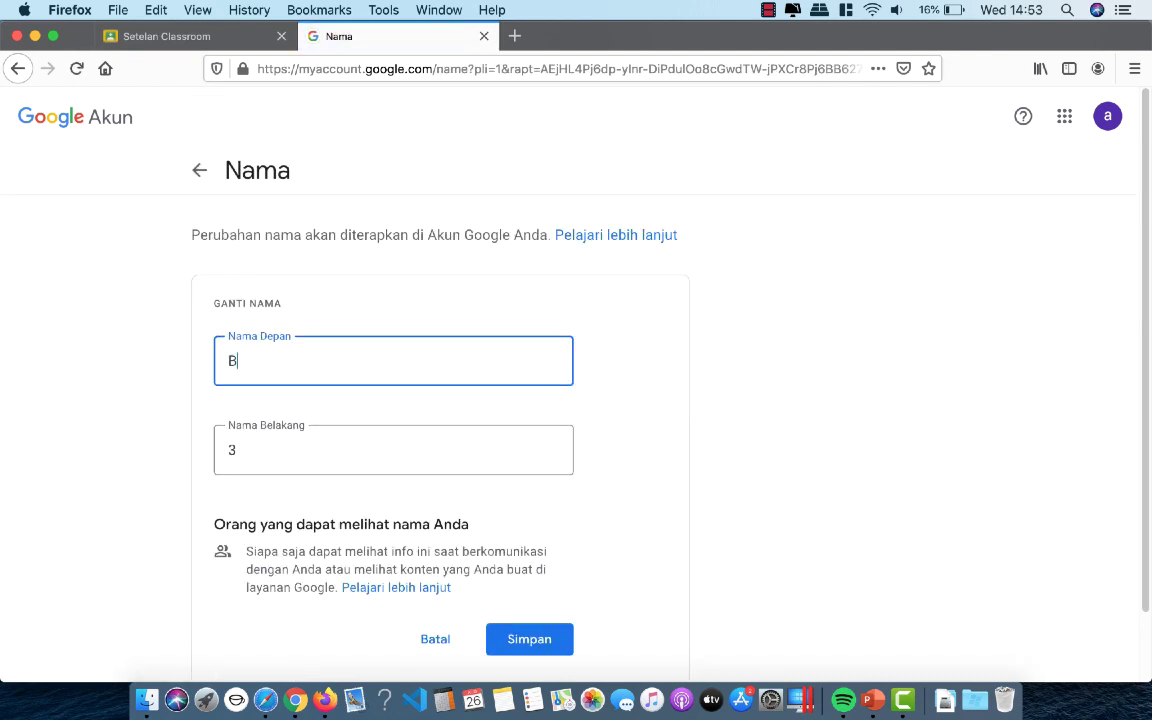
pyautogui.write('ambang')
pyautogui.press('Tab')
pyautogui.write('S')
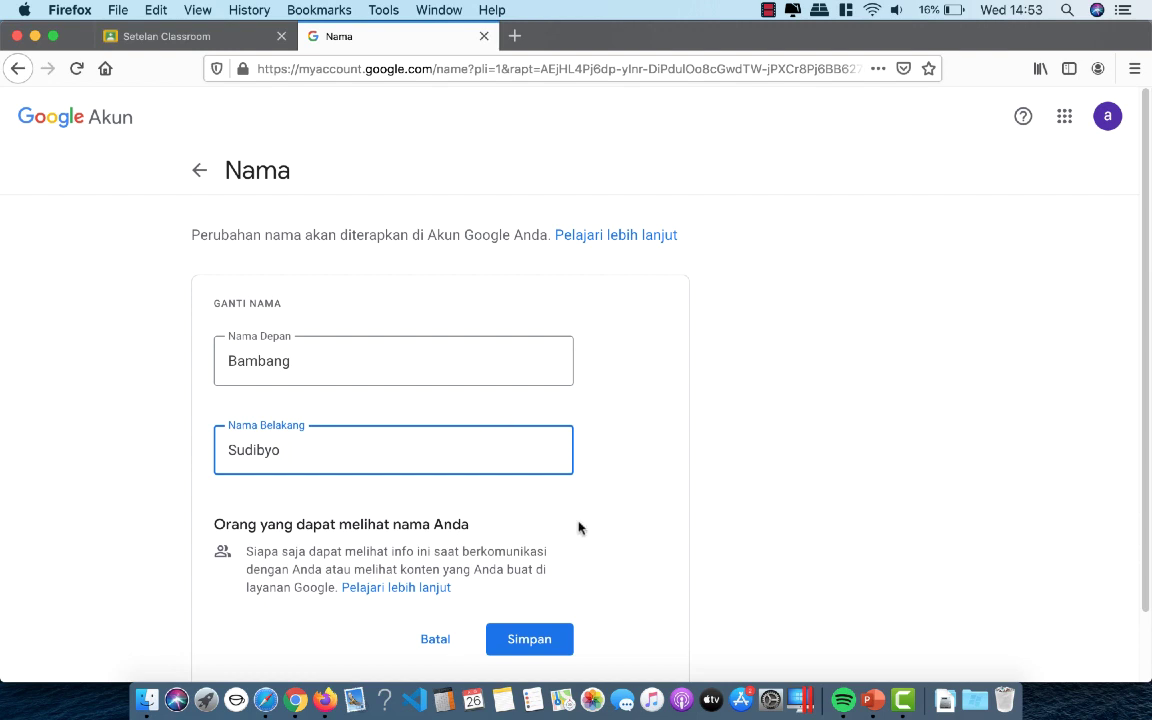
pyautogui.click(537, 647)
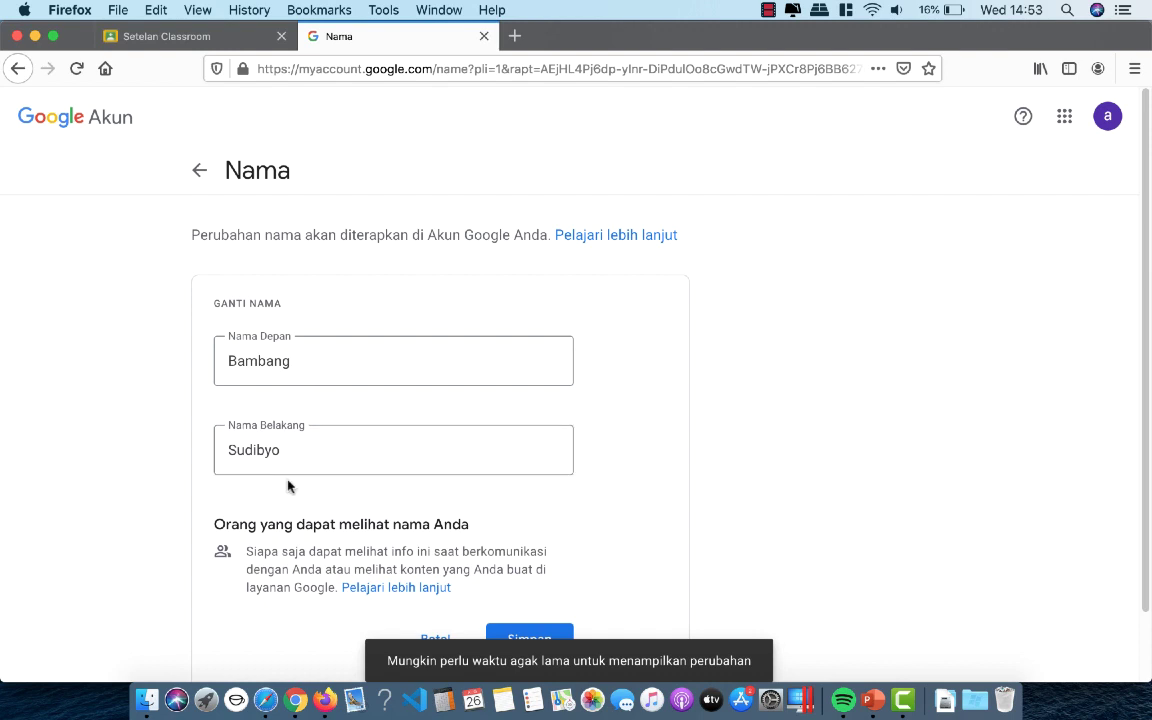
# - Reload the Anggota page in Safari and scroll the Siswa list to check the renamed student
pyautogui.click(262, 703)
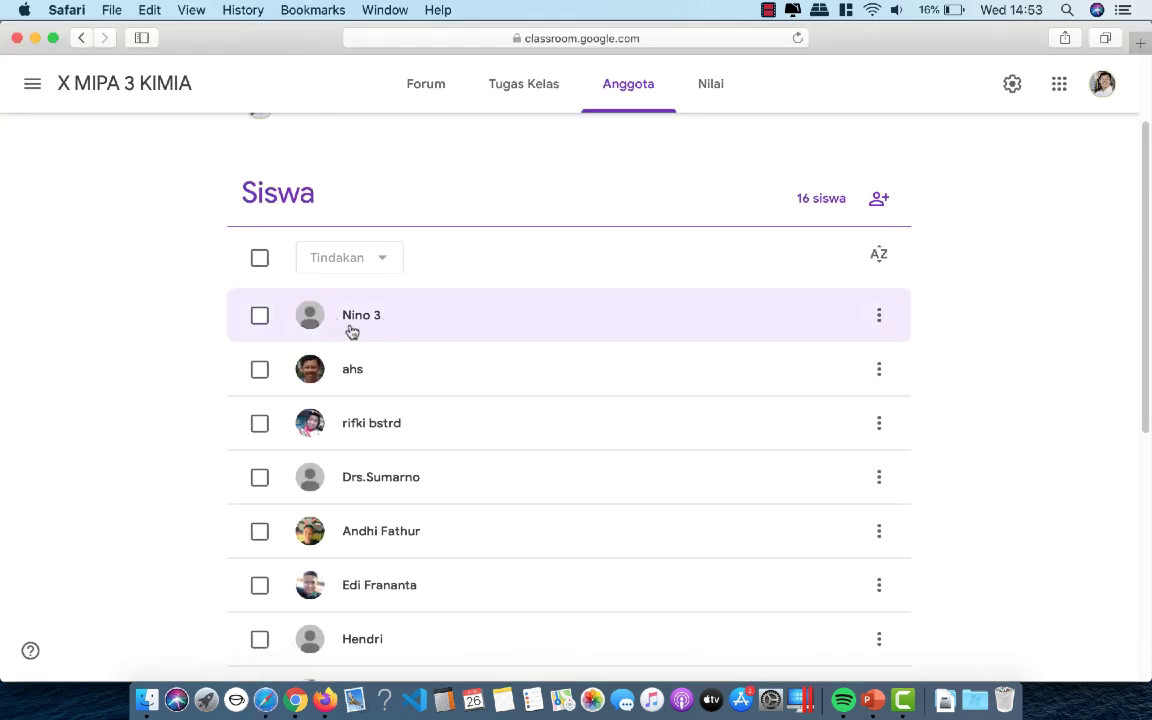
pyautogui.click(797, 38)
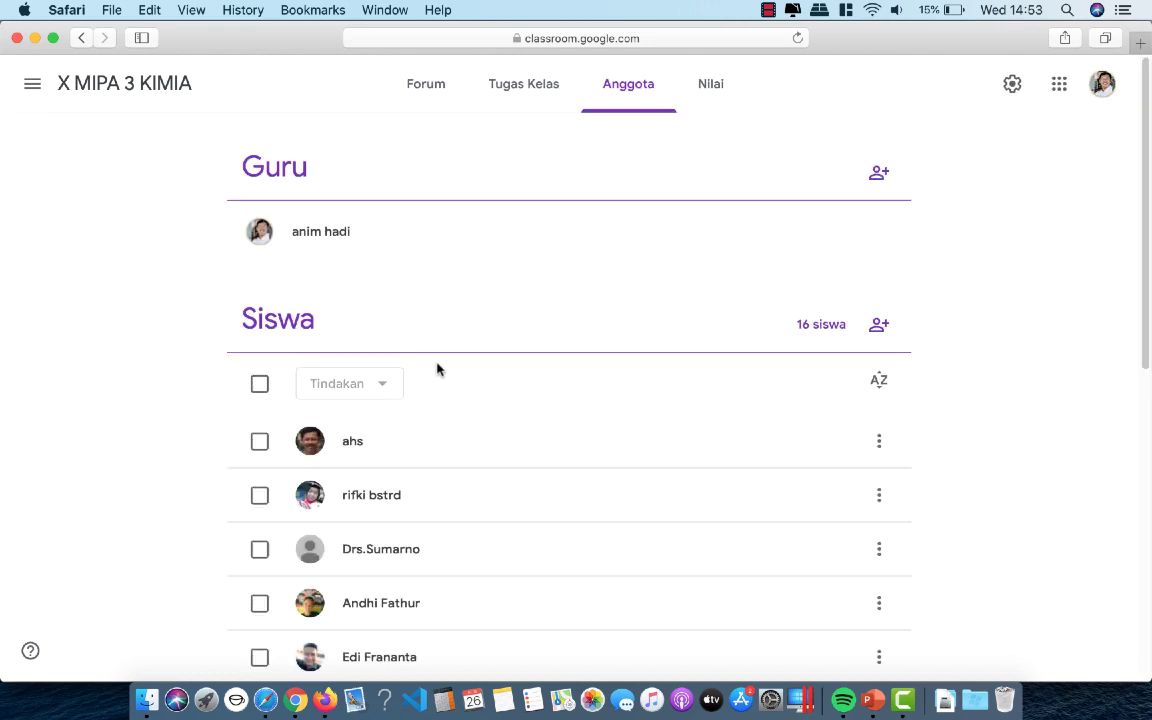
pyautogui.scroll(-6, 477, 458)
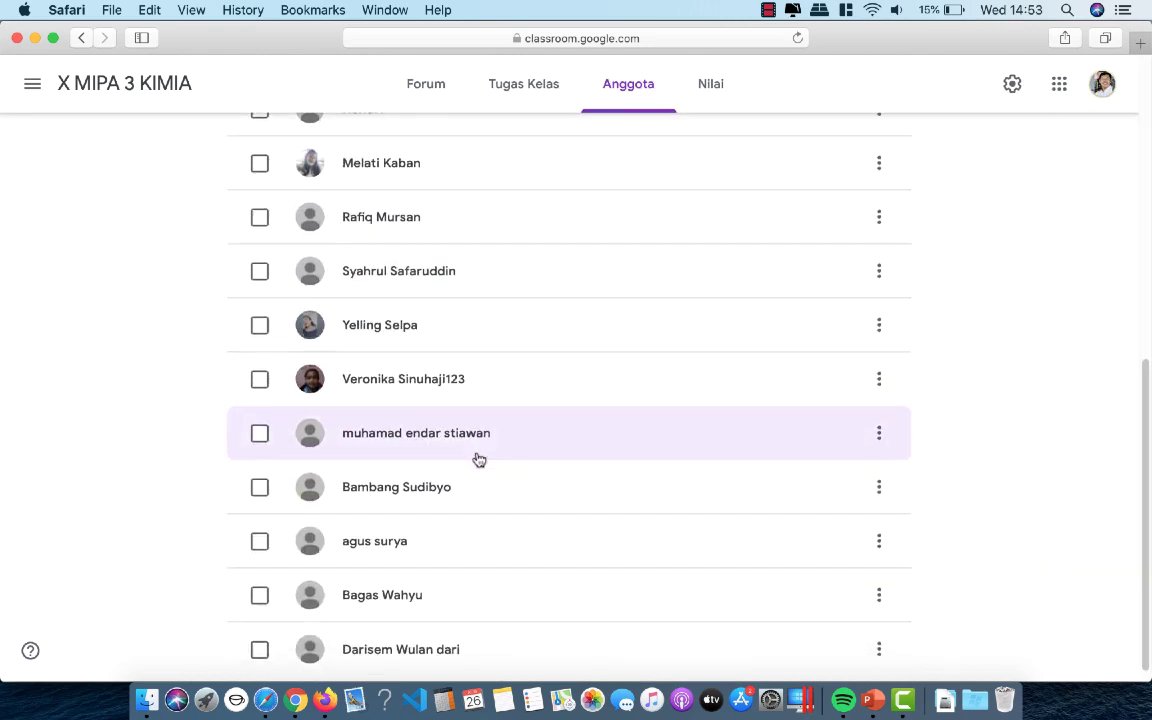
pyautogui.scroll(6, 430, 430)
pyautogui.scroll(-6, 391, 458)
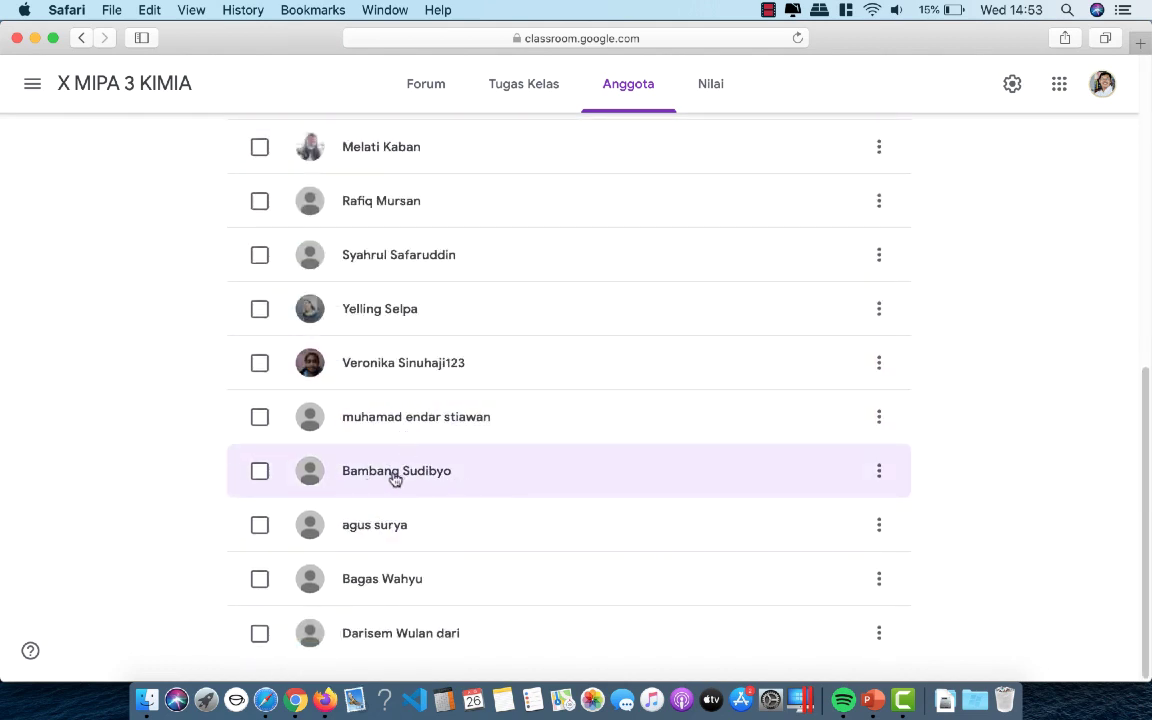
pyautogui.scroll(6, 394, 479)
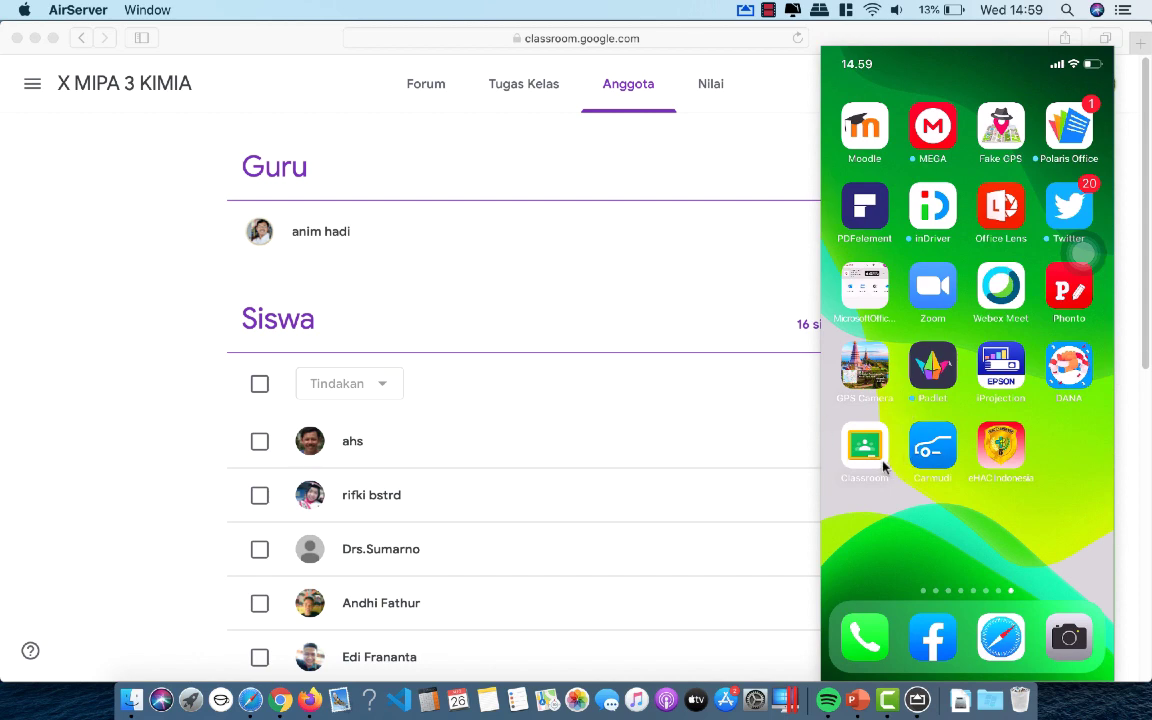
# - On the mirrored iPhone, launch Classroom and go through Settings to Account Settings
pyautogui.click(884, 487)
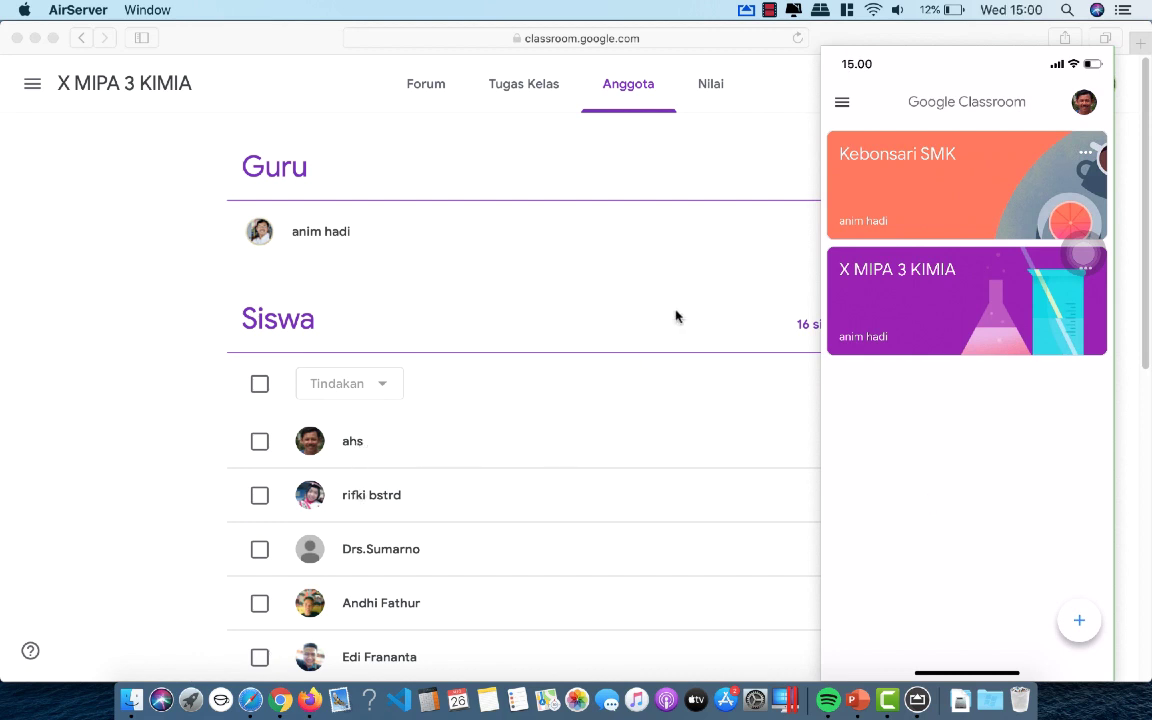
pyautogui.click(852, 98)
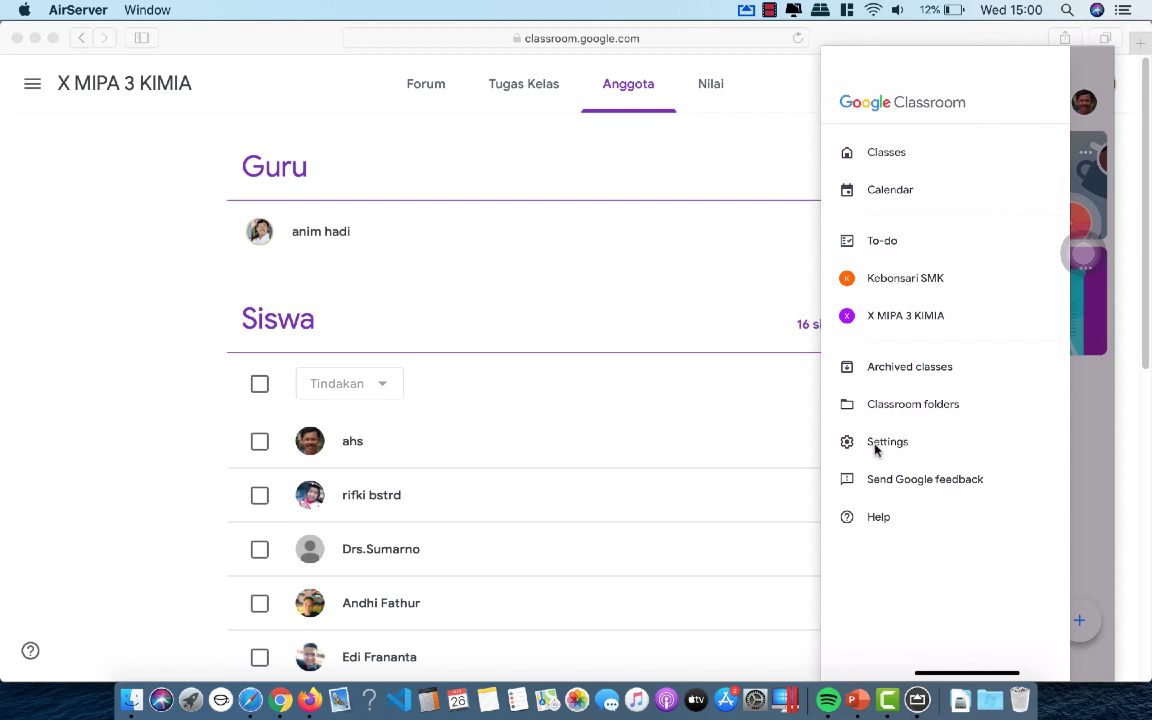
pyautogui.click(928, 456)
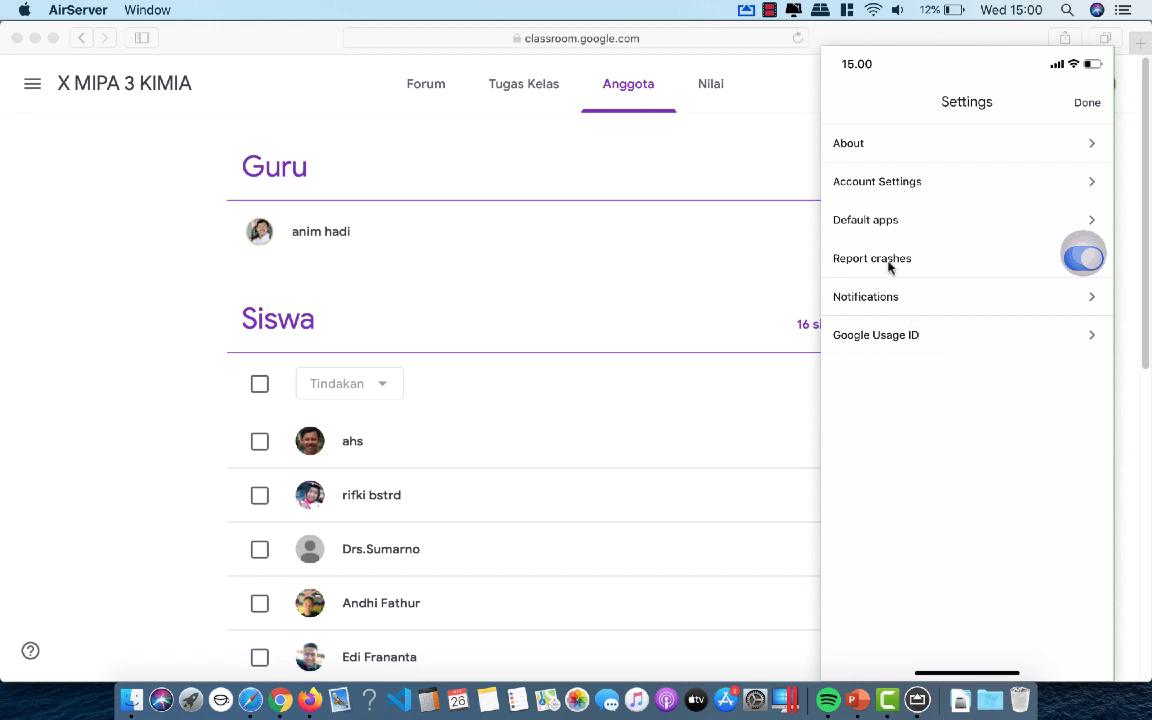
pyautogui.click(950, 191)
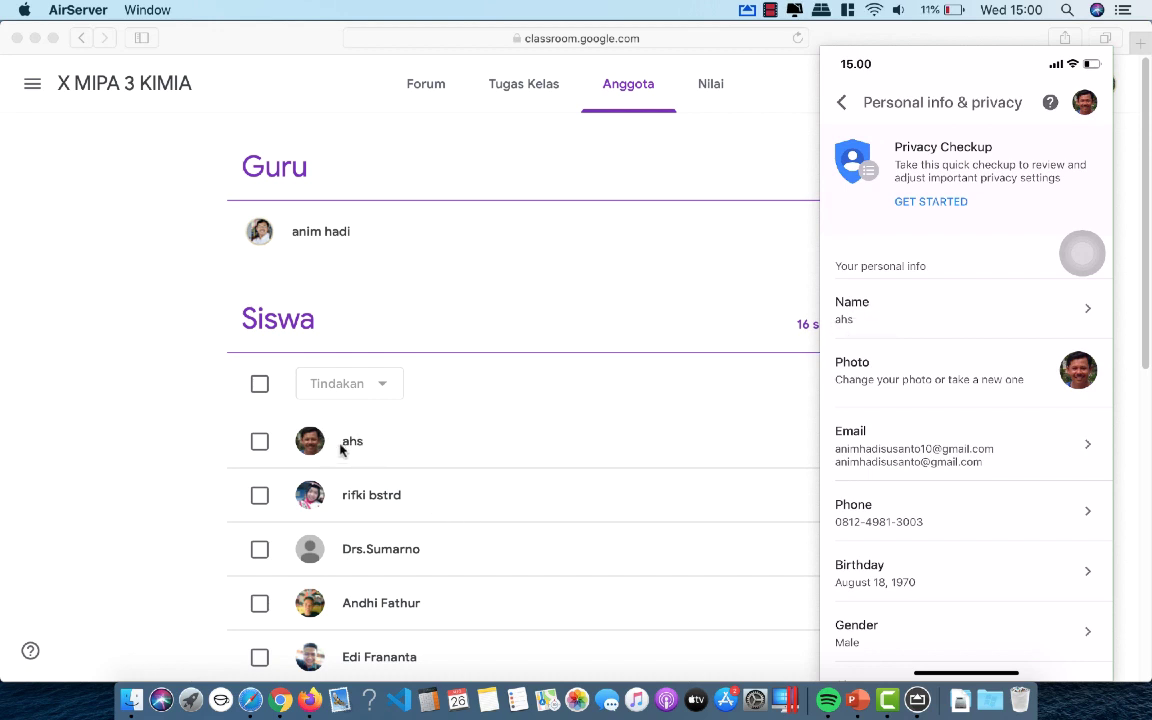
# - Replace the phone account's first and last name with the student's new name and save
pyautogui.click(1031, 311)
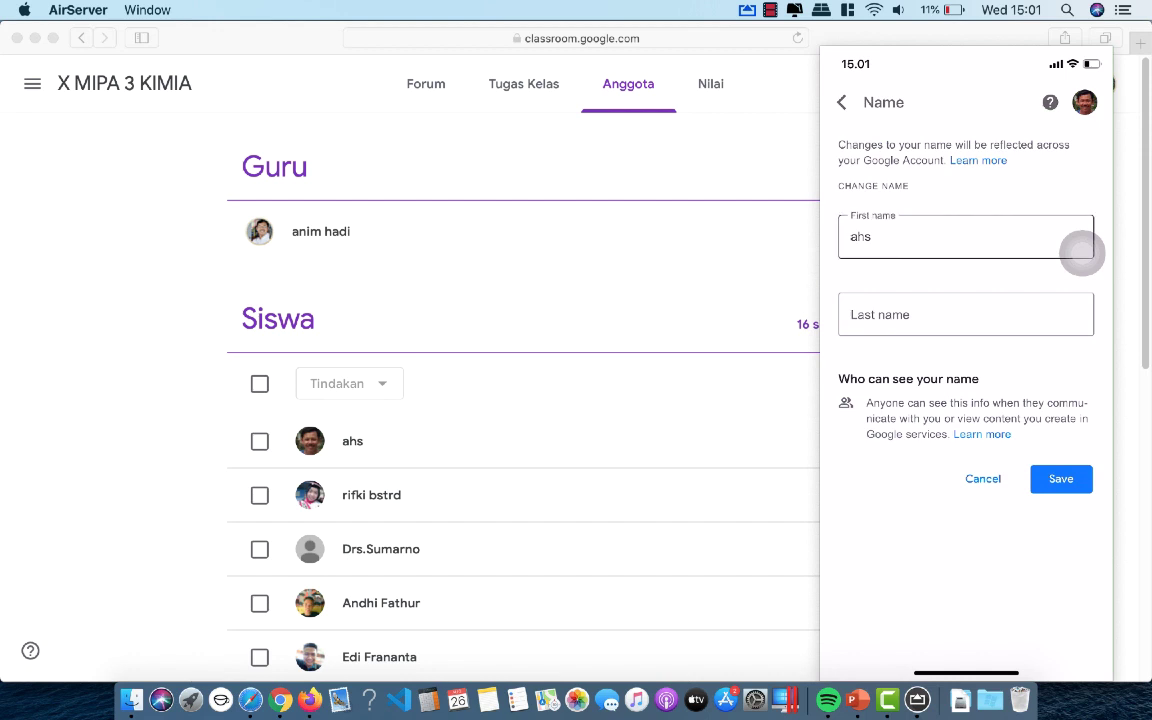
pyautogui.click(1082, 250)
pyautogui.press('BackSpace')
pyautogui.press('BackSpace')
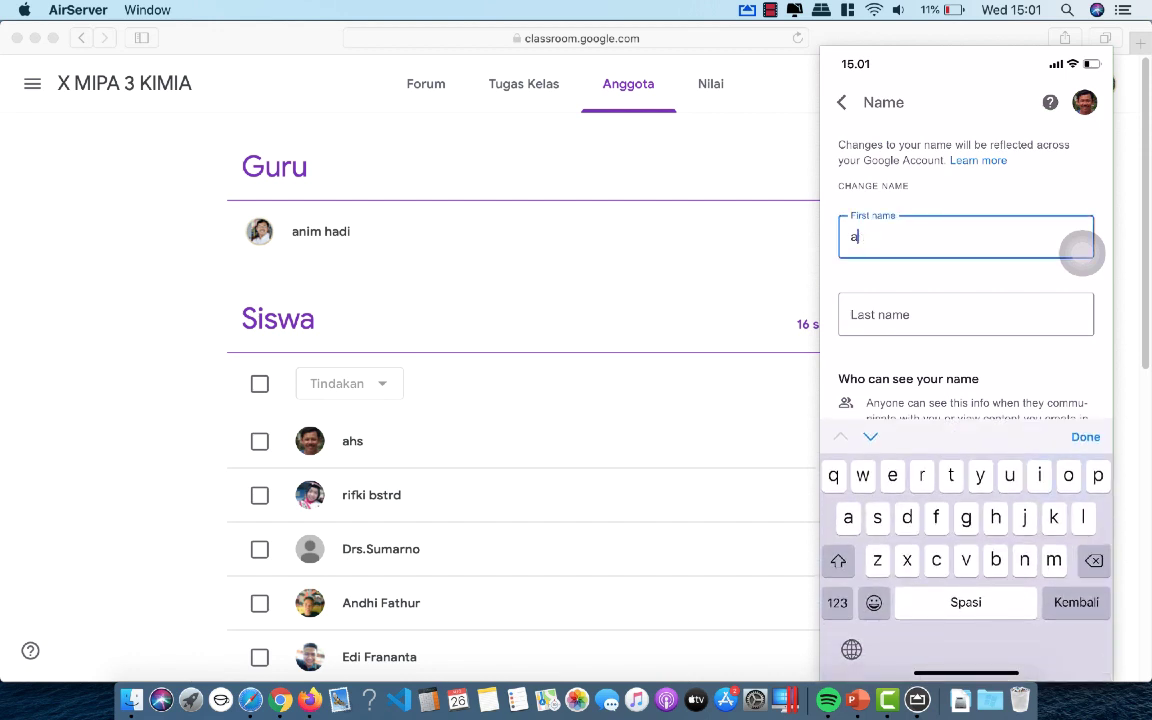
pyautogui.press('Return')
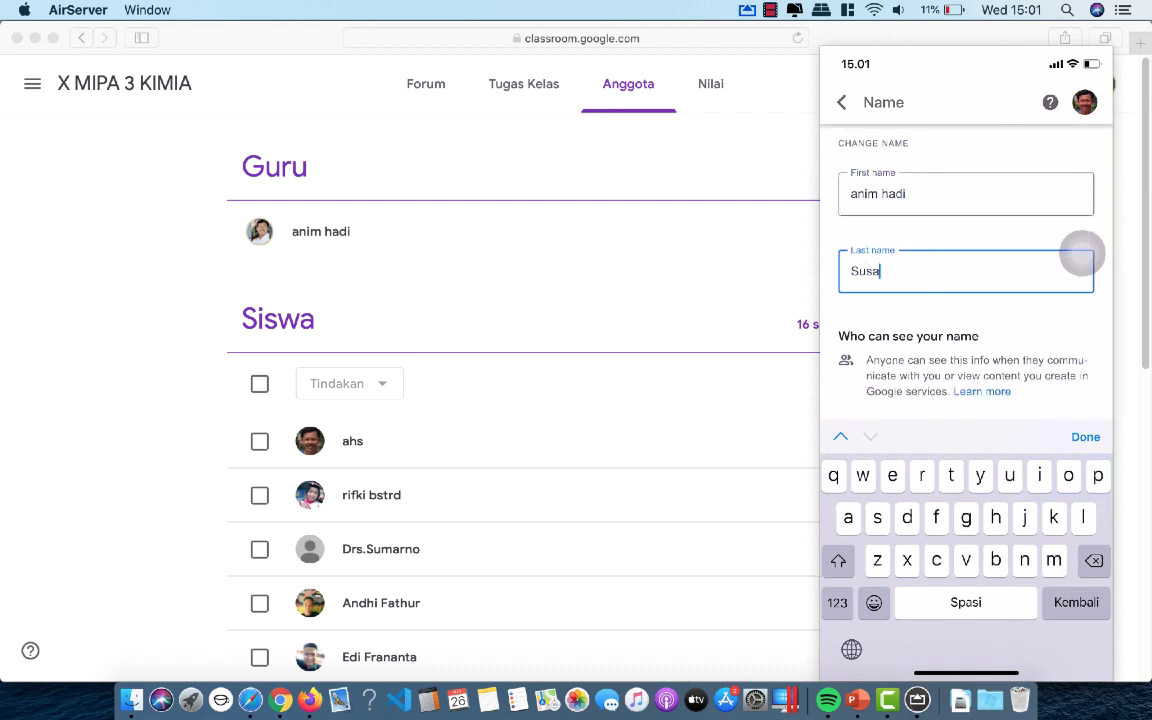
pyautogui.press('Return')
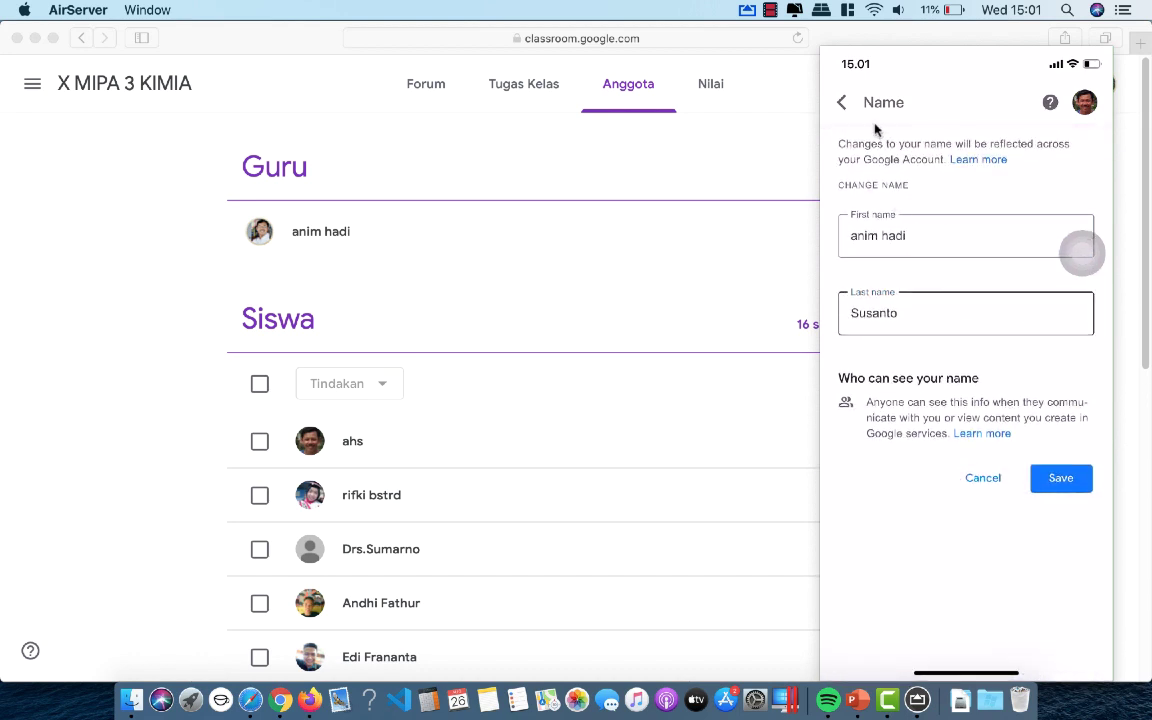
pyautogui.click(1050, 482)
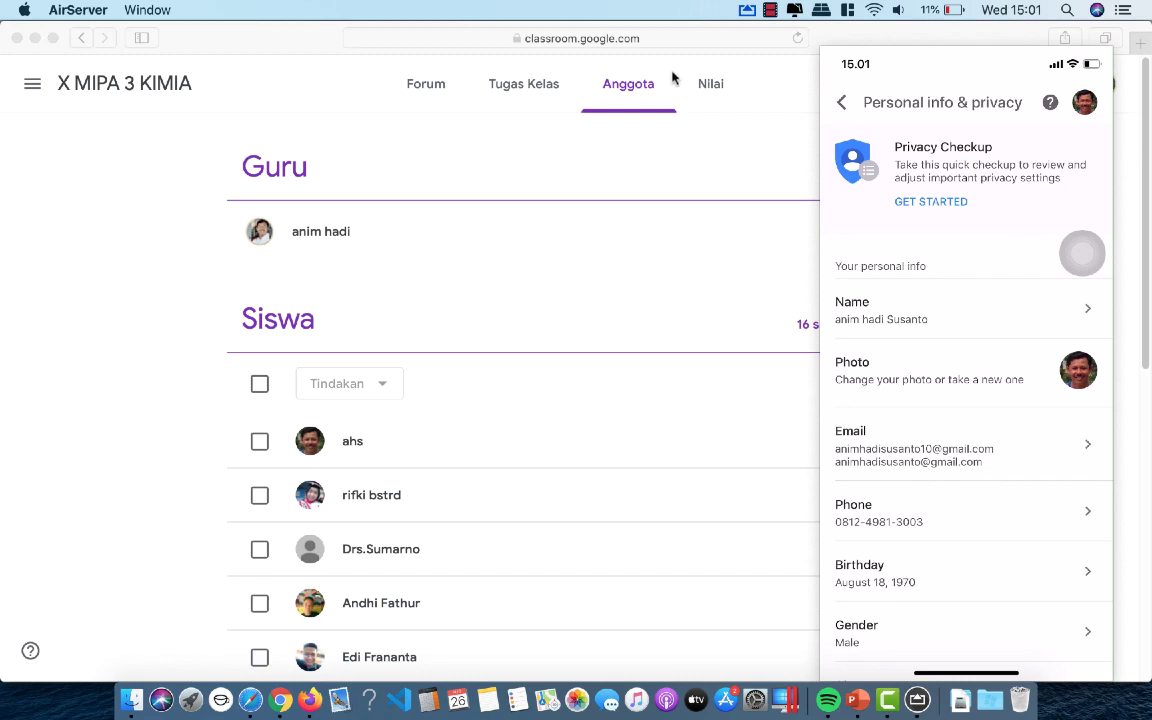
pyautogui.click(612, 42)
# - Reload the X MIPA 3 KIMIA member page in Safari and scroll down the Siswa list
pyautogui.click(614, 38)
pyautogui.click(735, 38)
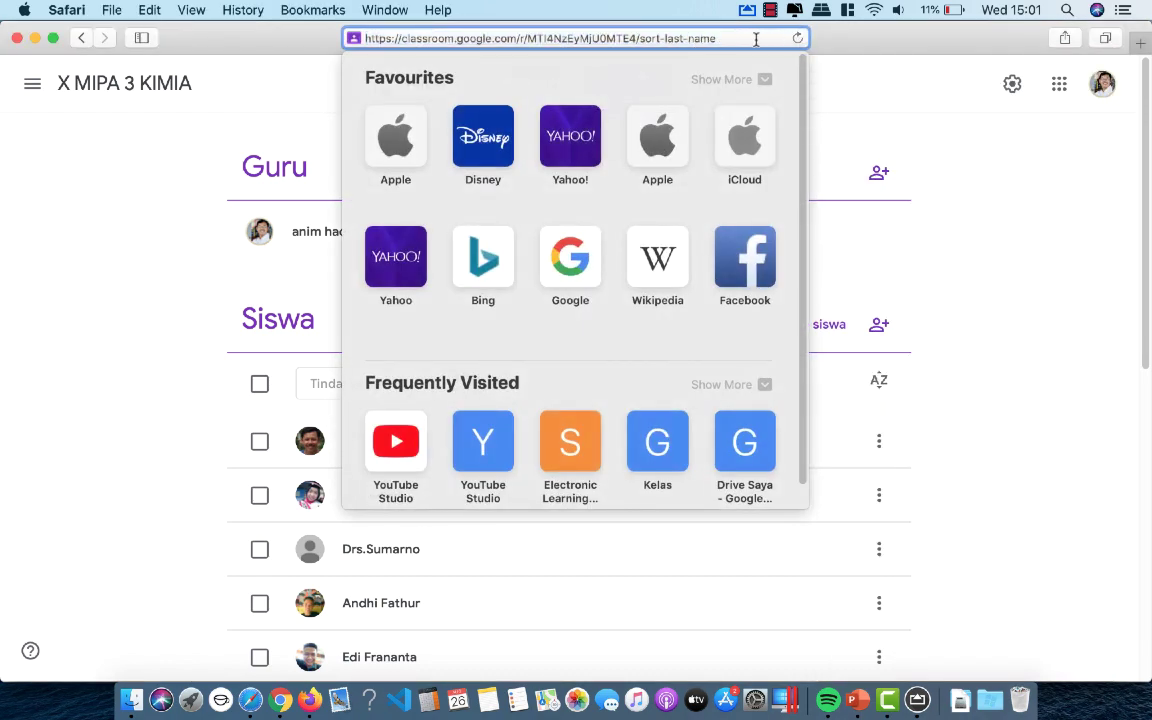
pyautogui.press('Return')
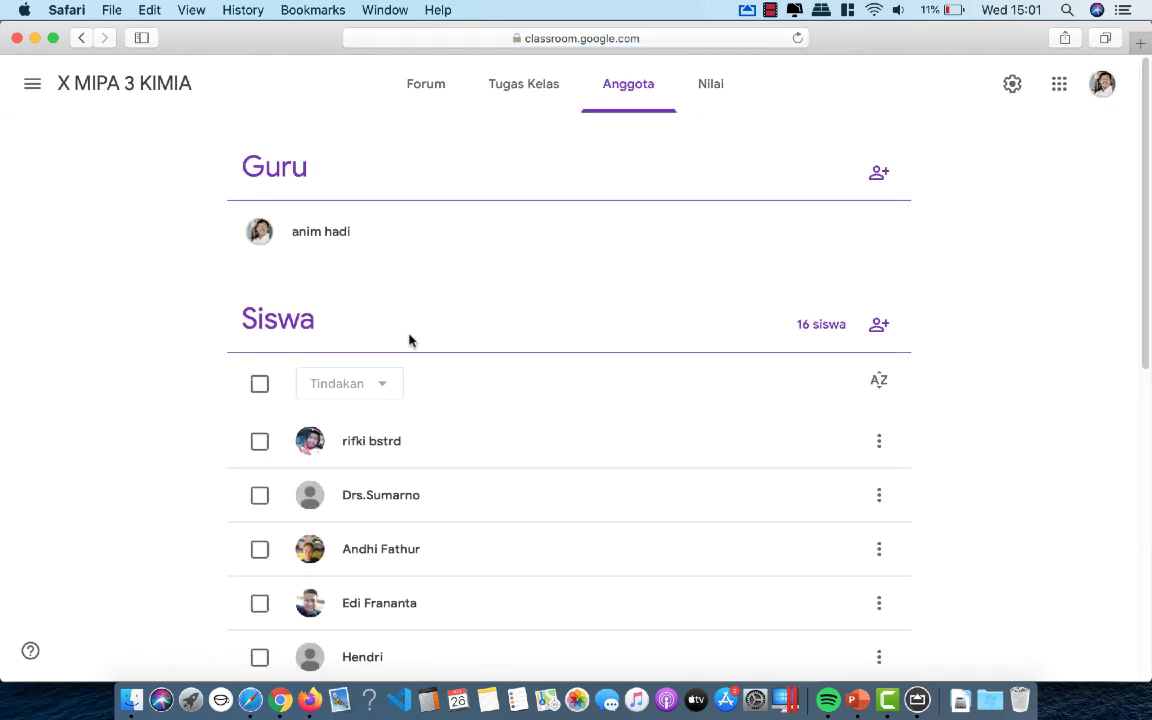
pyautogui.scroll(-5, 460, 404)
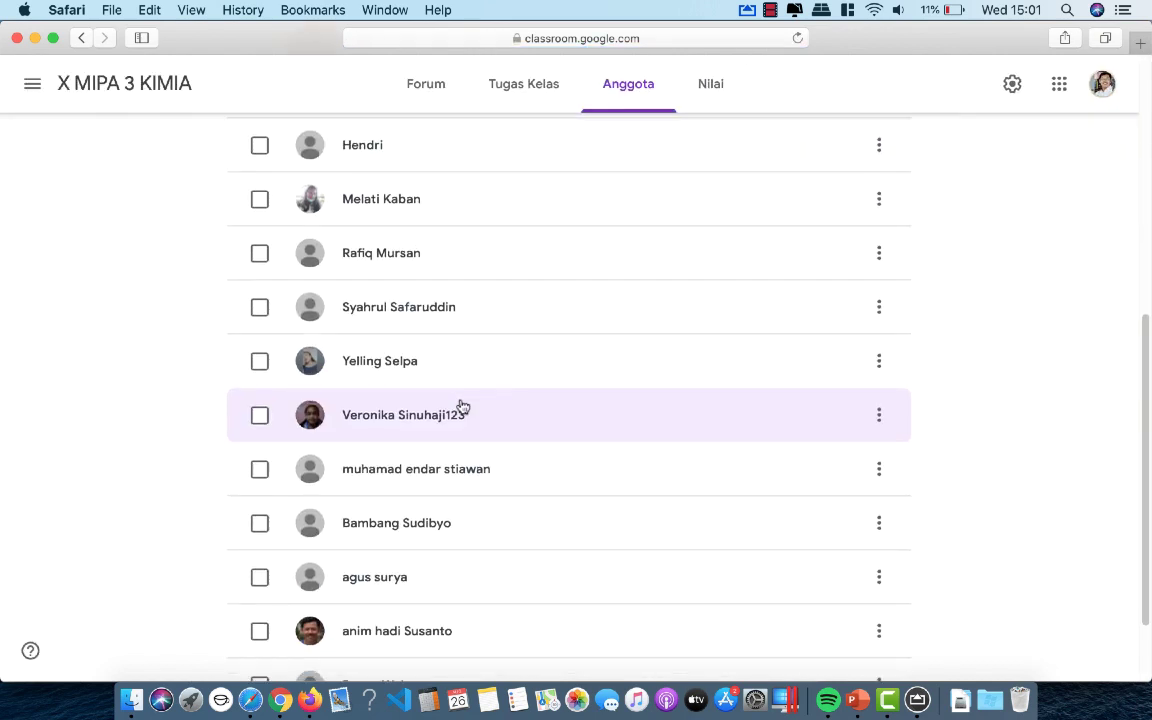
pyautogui.scroll(-1, 462, 406)
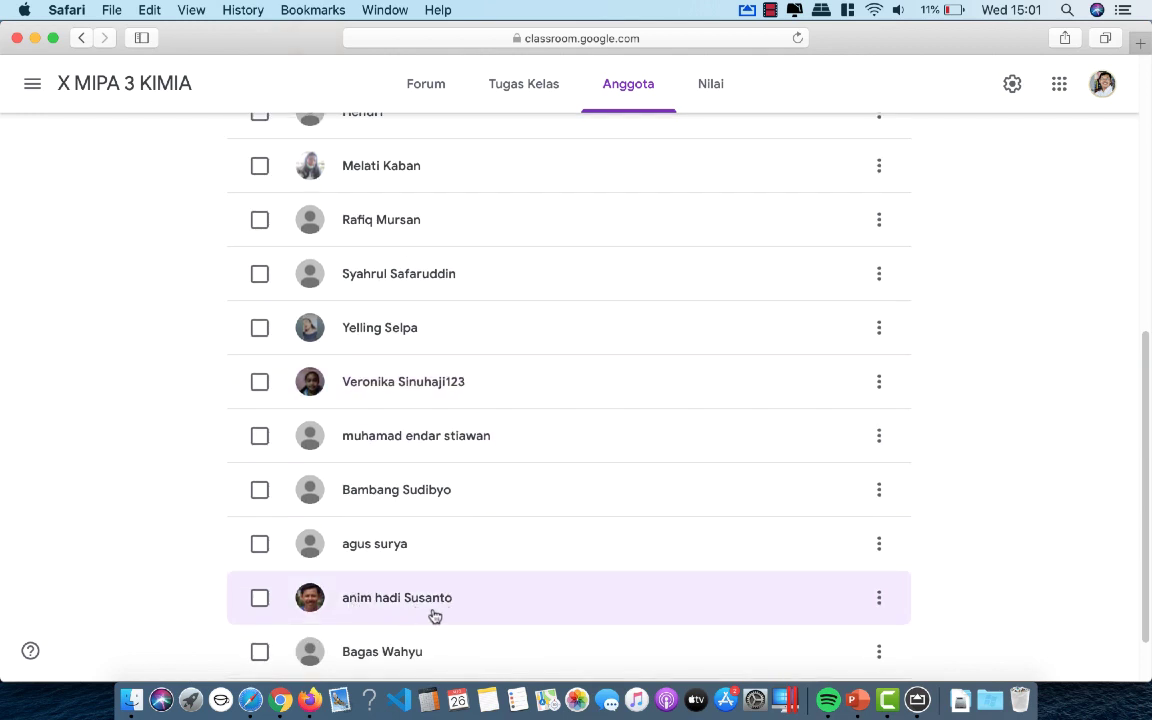